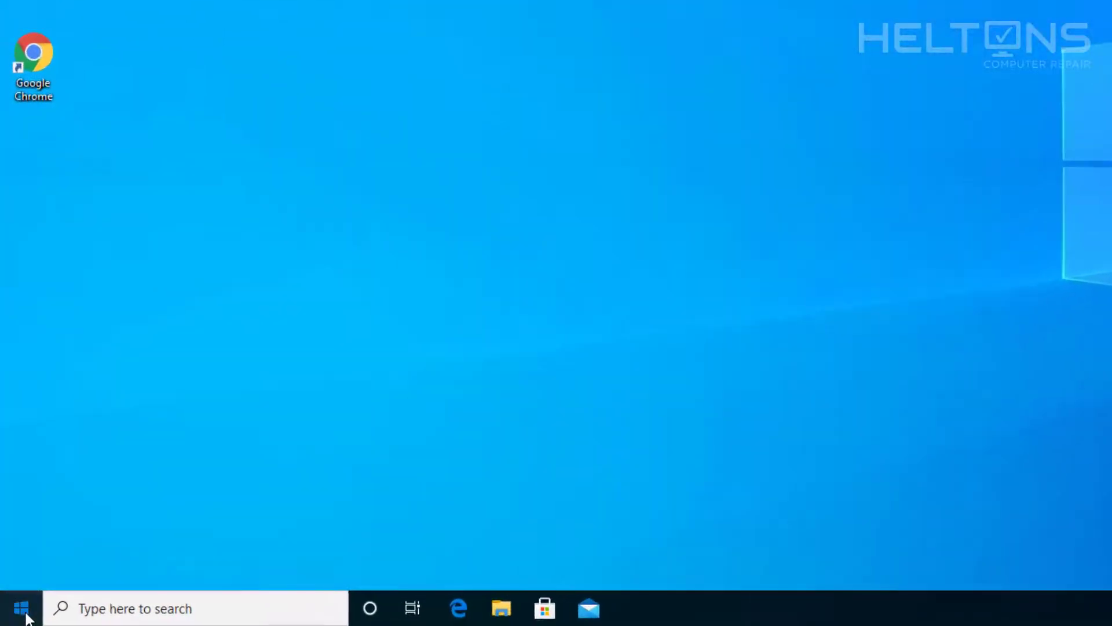
Step: Enable Remote Desktop for this PC in the Windows system settings and confirm the change
click(16, 616)
mouse_move(25, 523)
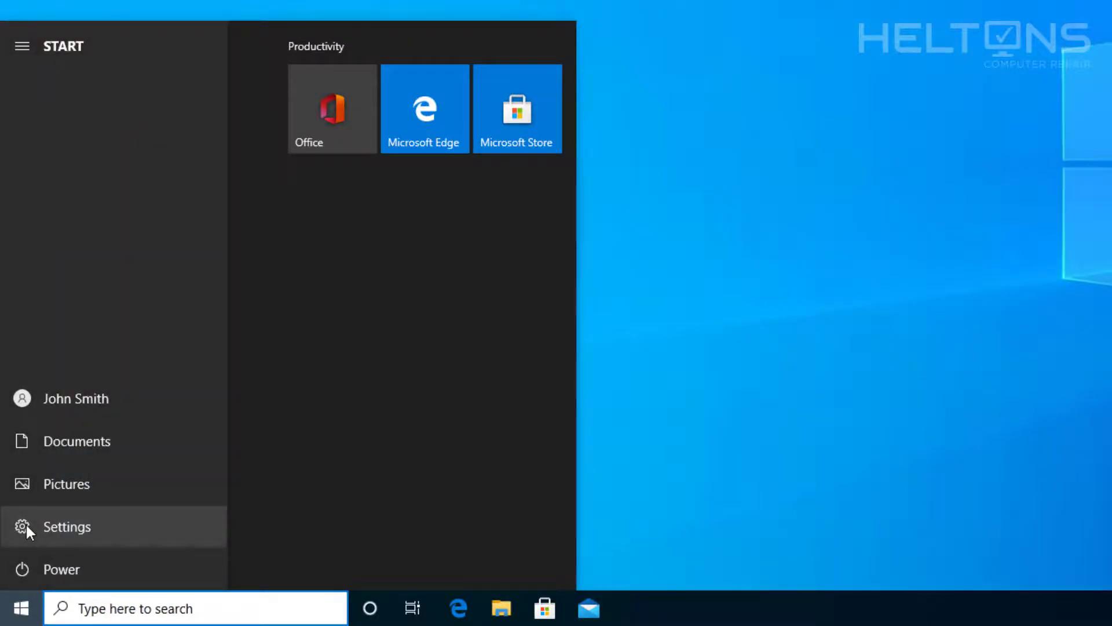
click(26, 522)
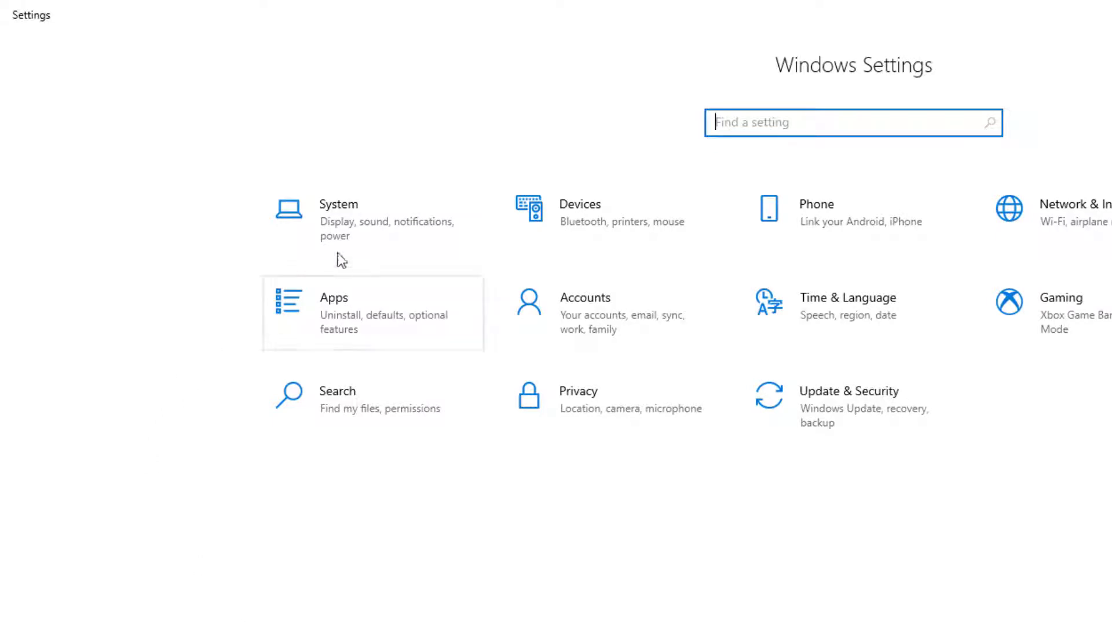
click(365, 229)
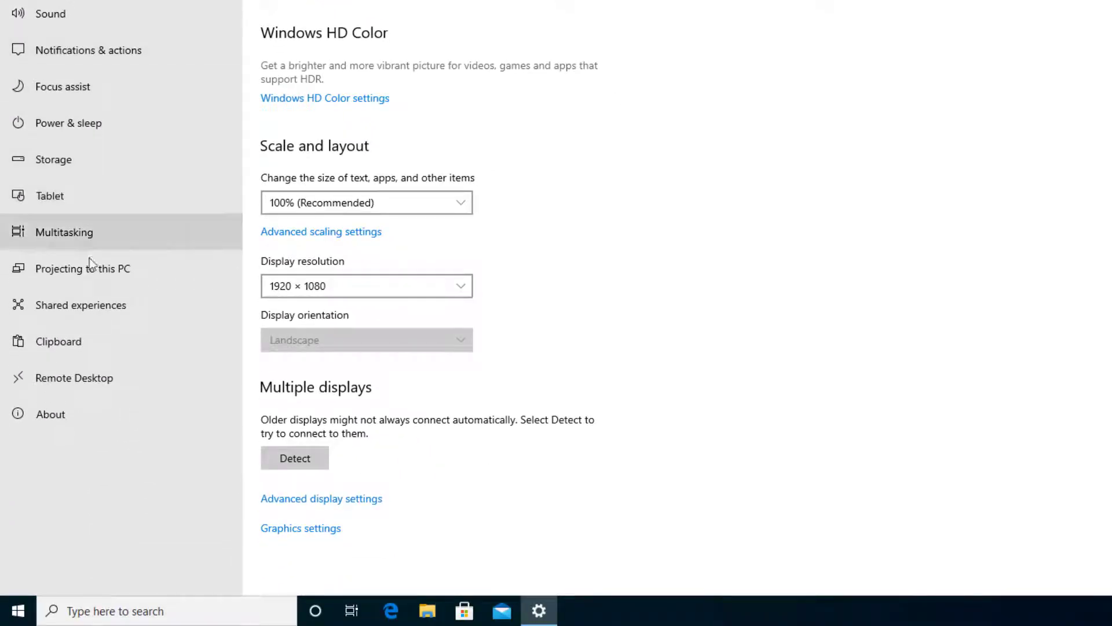
click(102, 381)
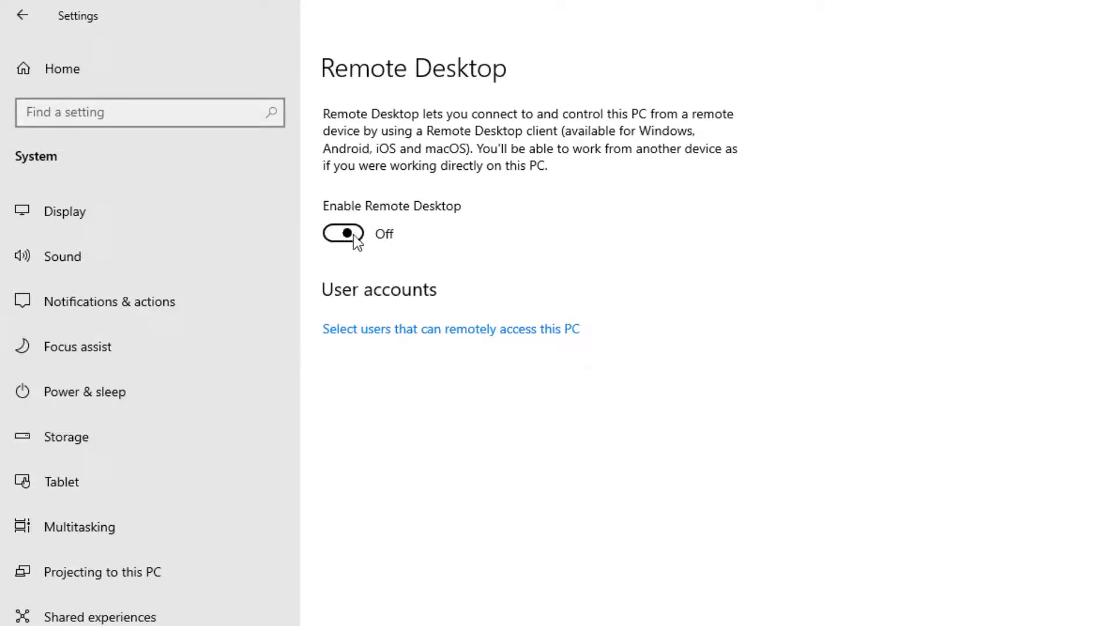
click(348, 234)
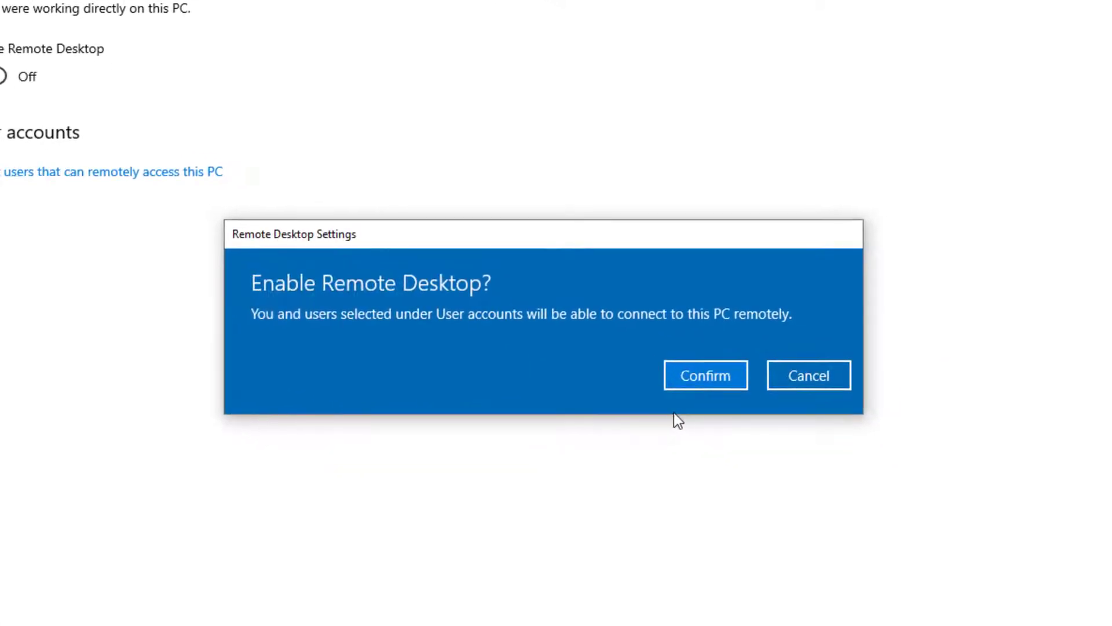
click(711, 378)
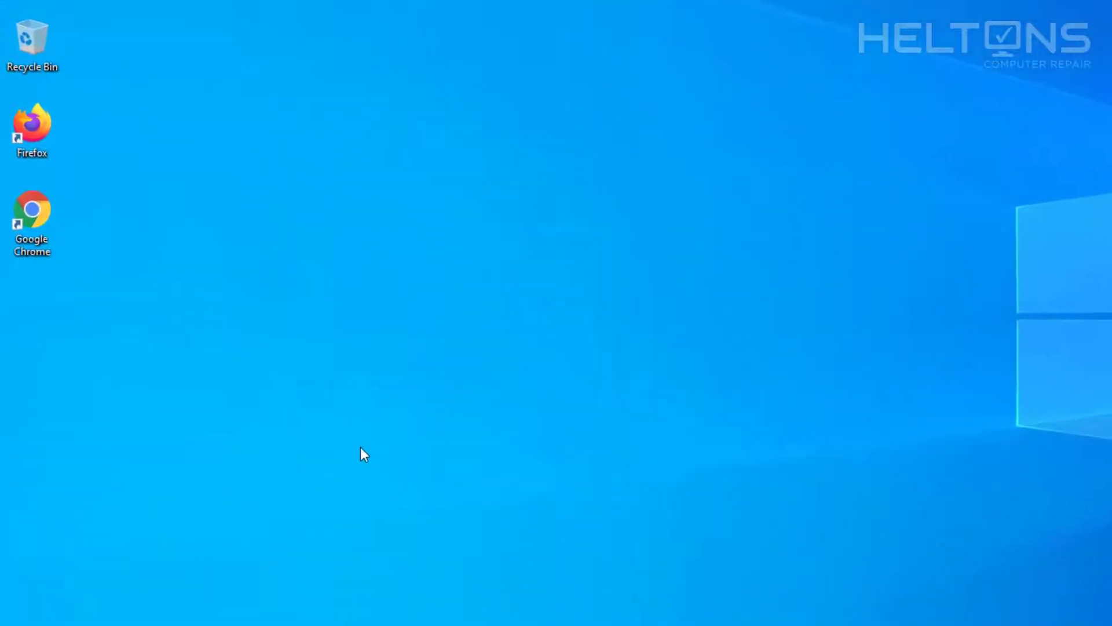
Step: Run systempropertiesremote.exe to view the remote connection settings, and dismiss the dialog without changes
click(200, 609)
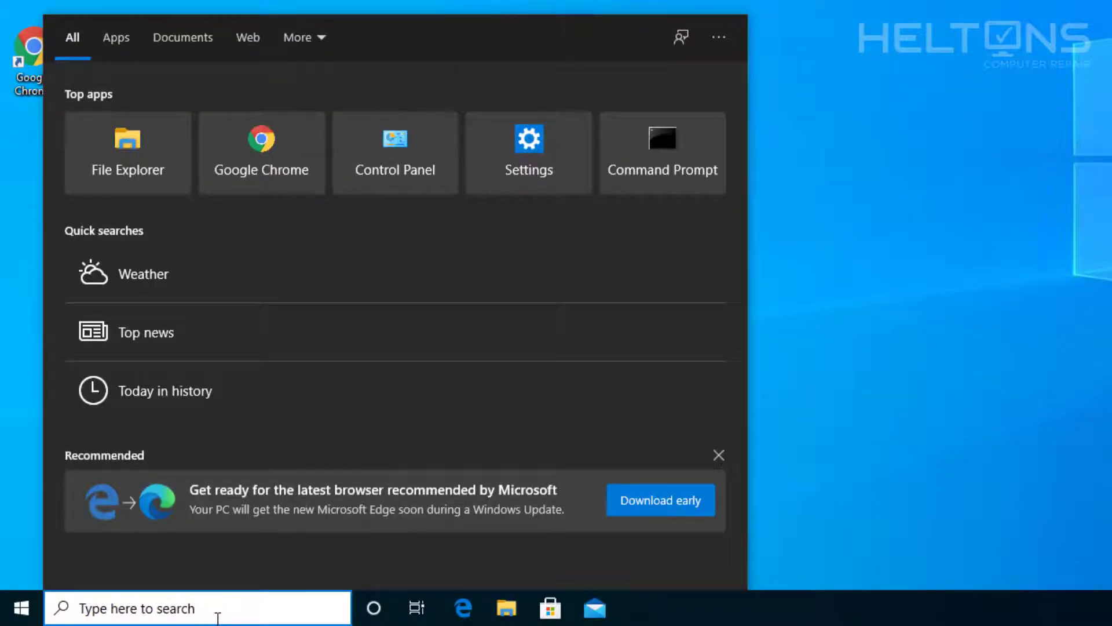
text(system)
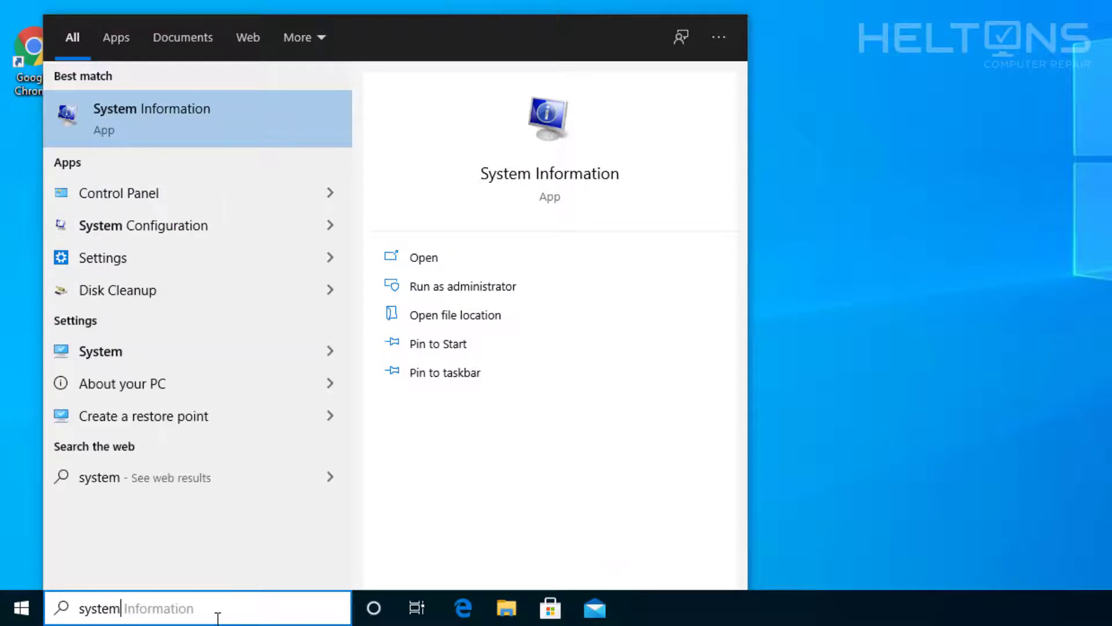
text(propertie)
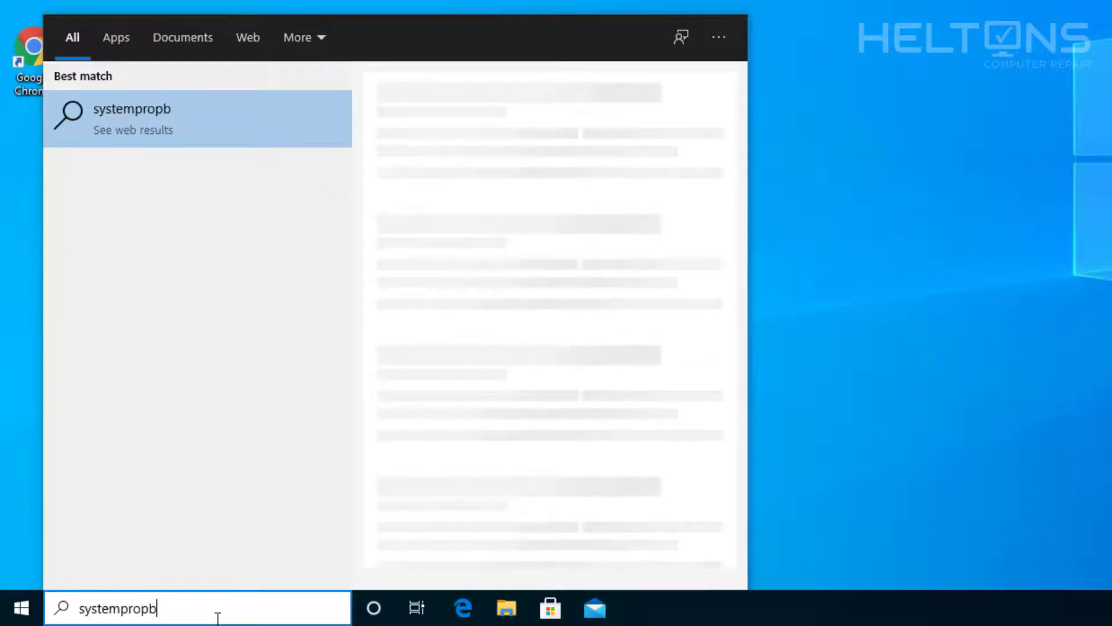
text(s)
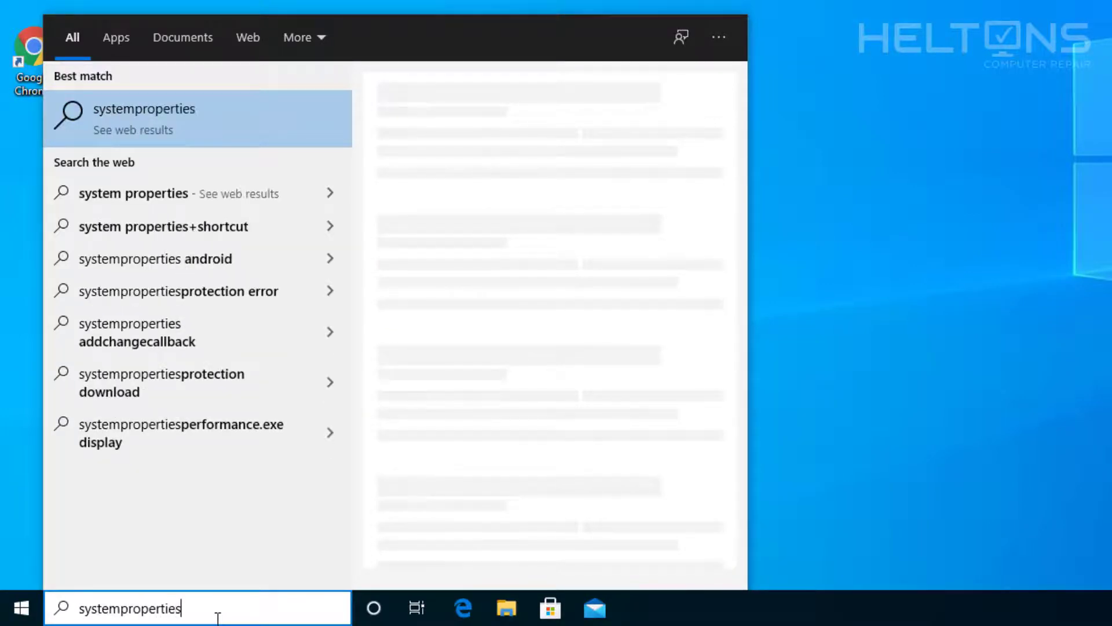
text(remote.exe)
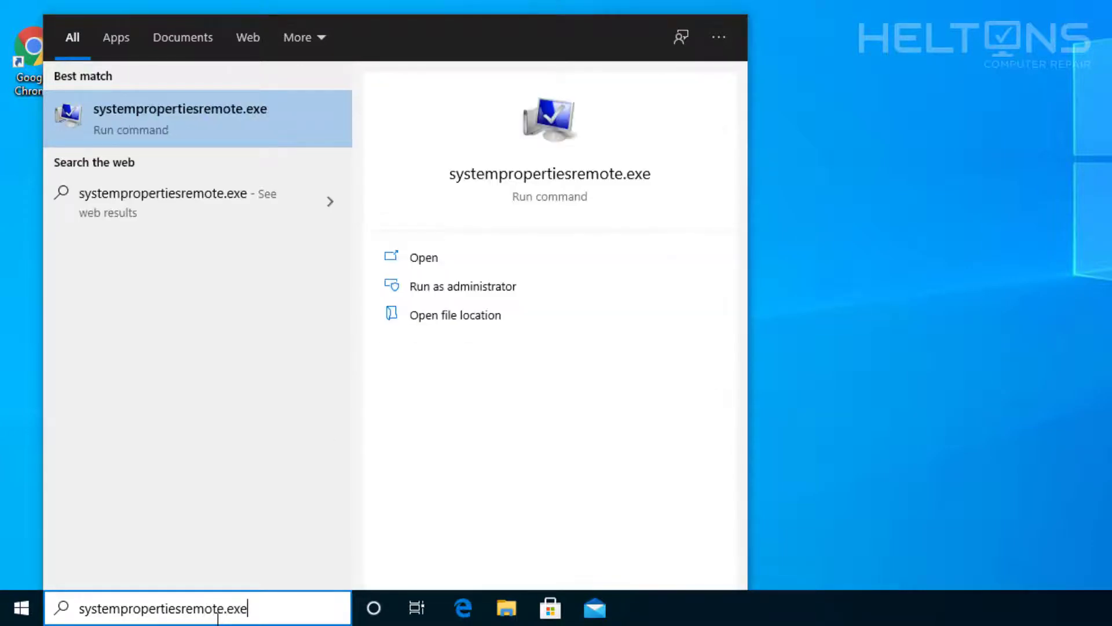
key(ctrl+a)
key(Return)
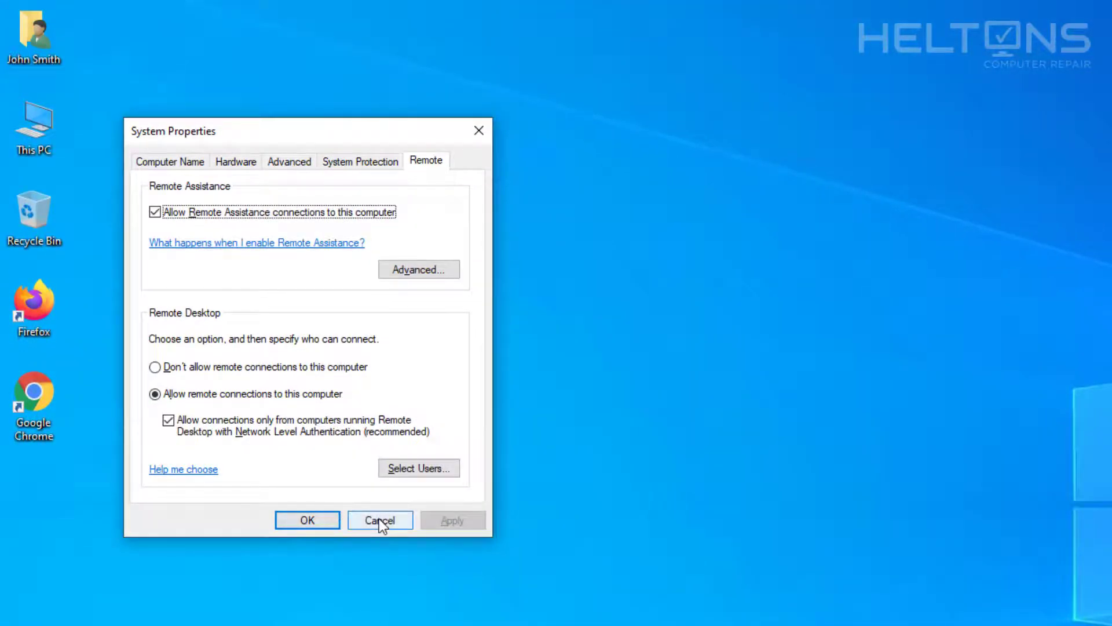
click(379, 519)
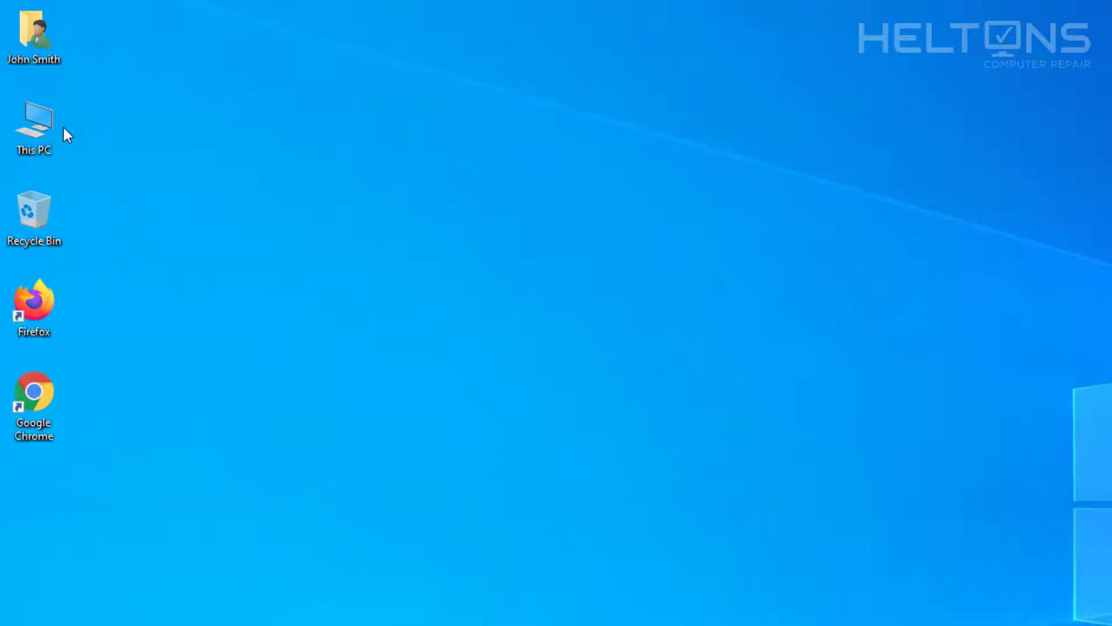
Step: Open the remote settings from the properties of This PC, leaving only the System Properties dialog open
double_click(40, 128)
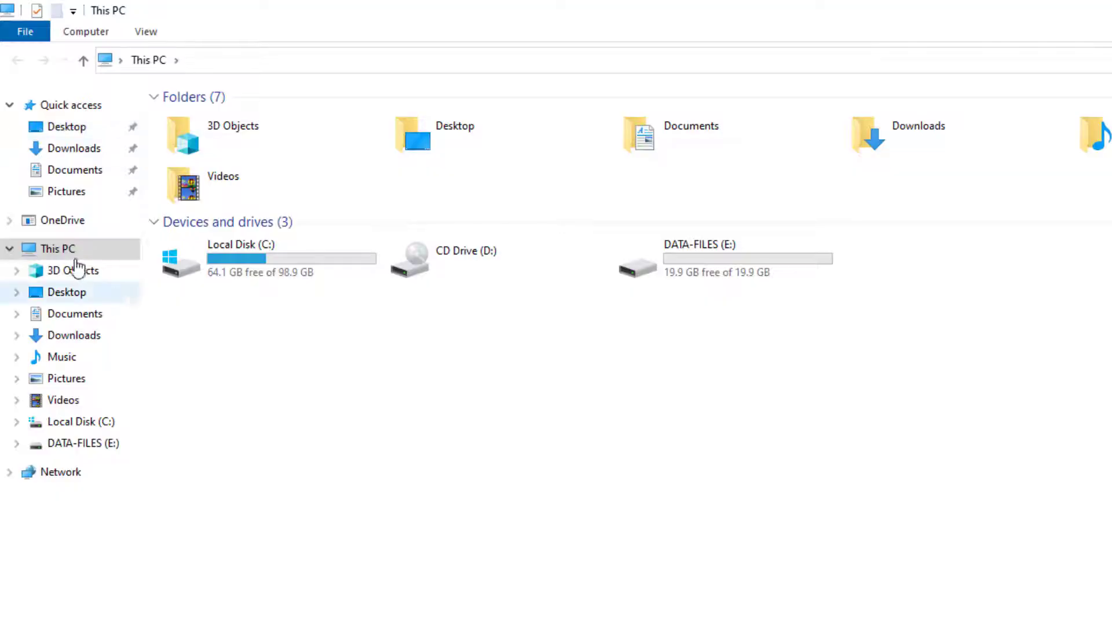
right_click(73, 251)
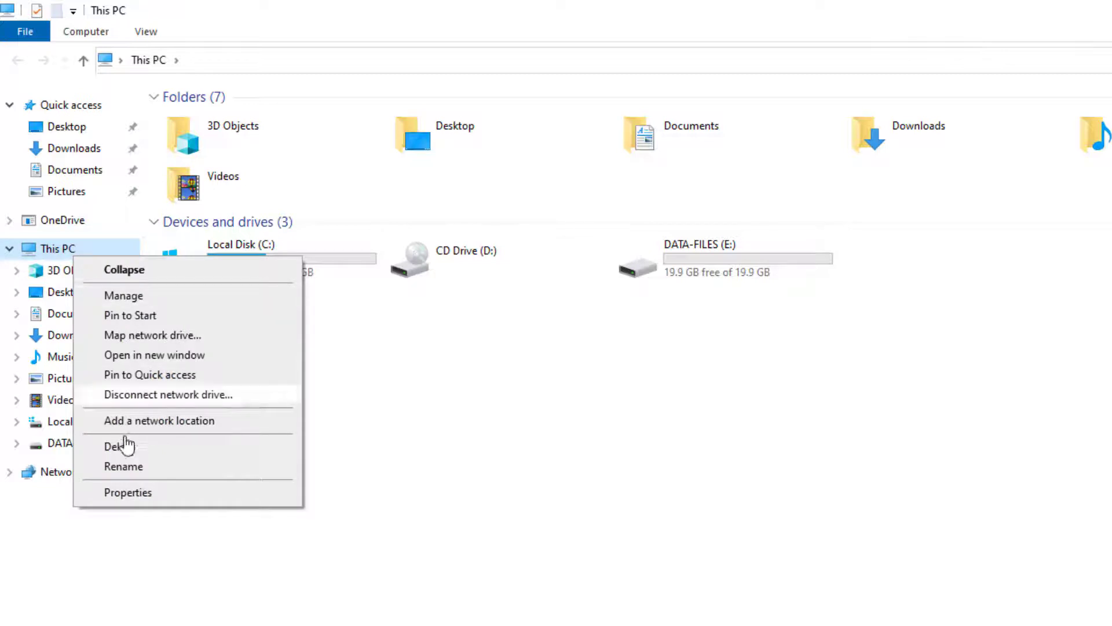
click(131, 492)
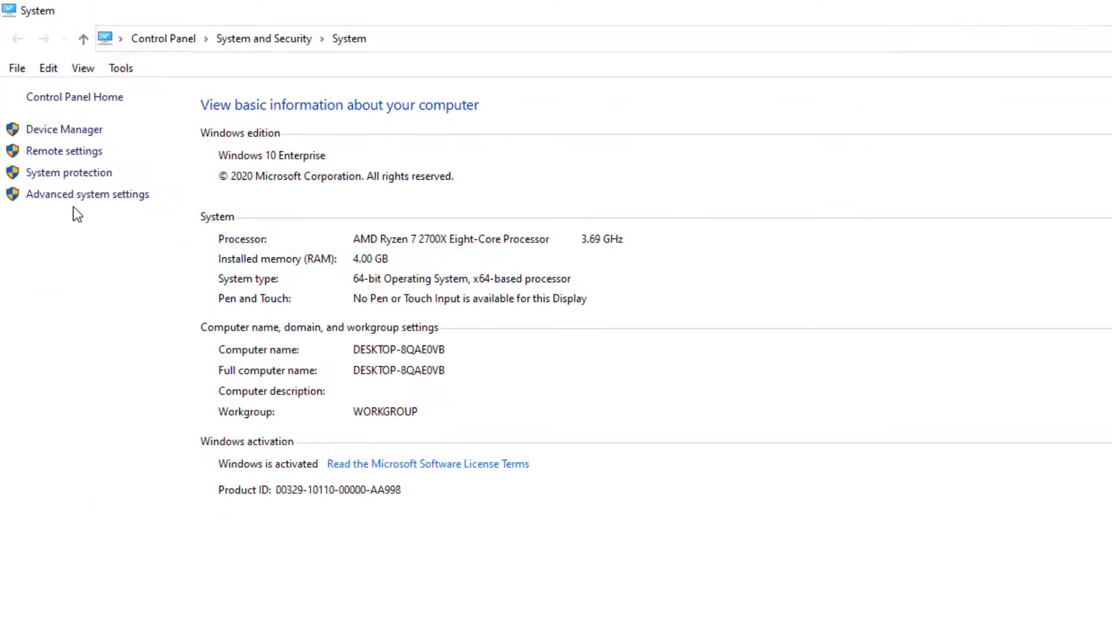
click(65, 152)
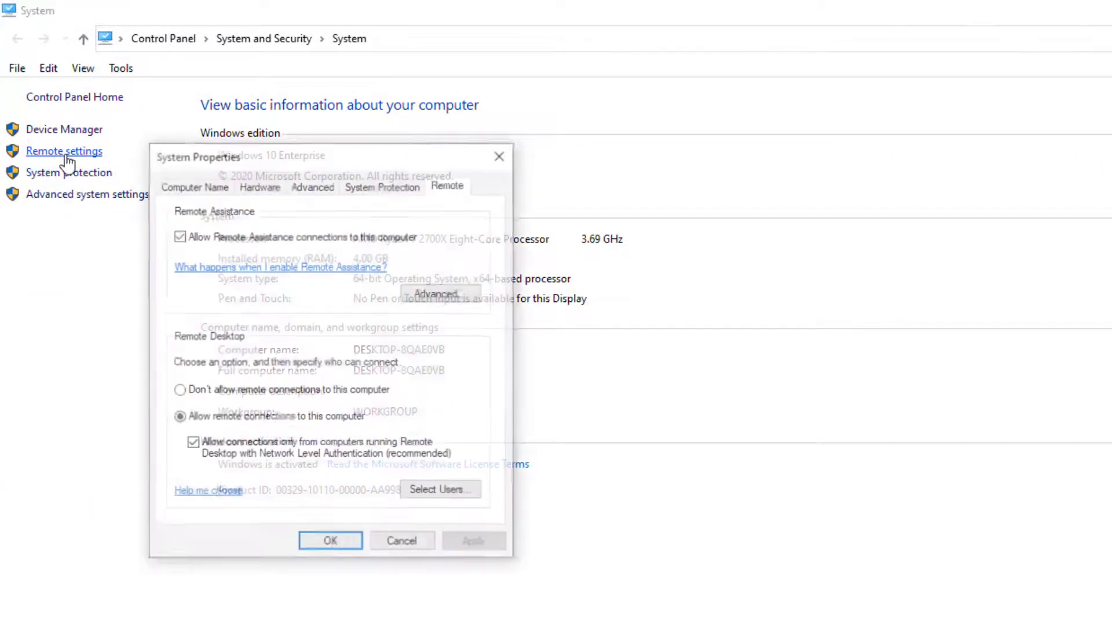
click(1111, 11)
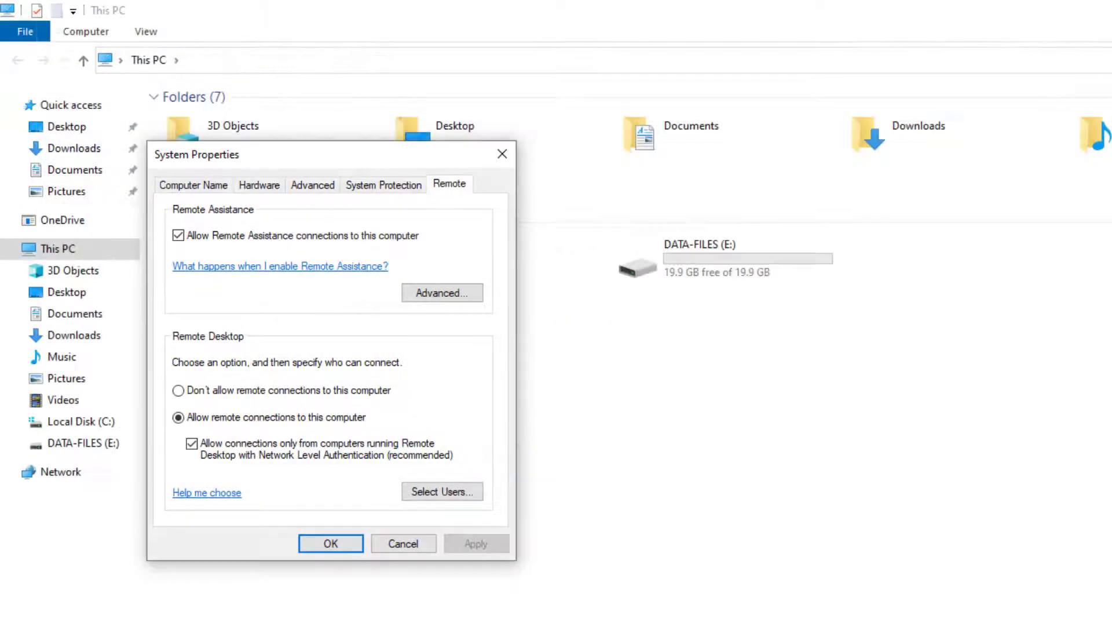
click(1101, 8)
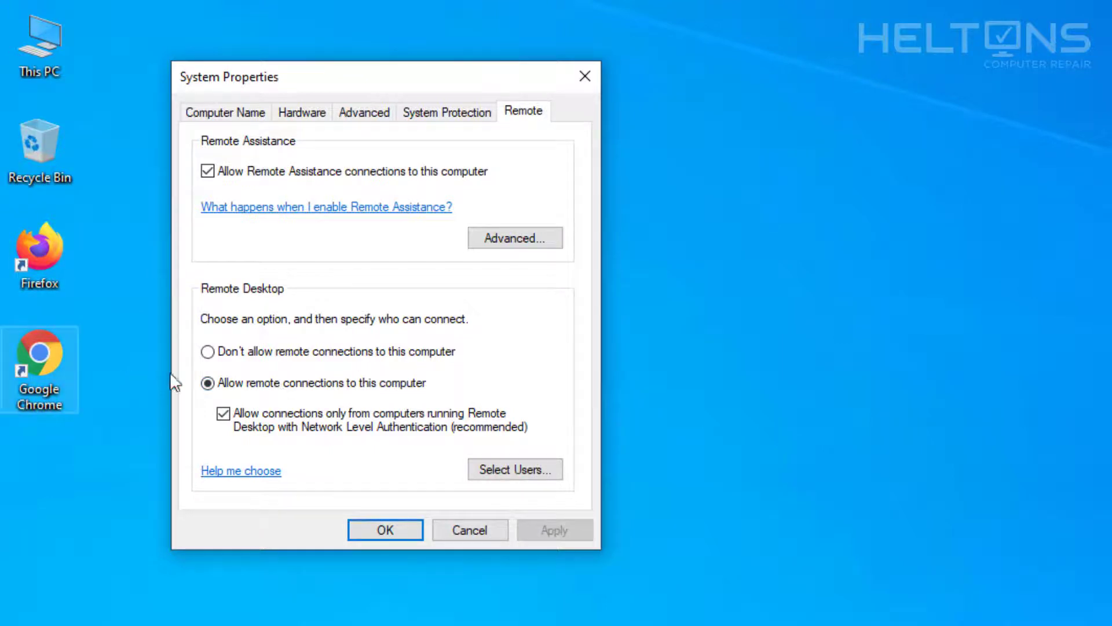
Step: Try the option that disallows remote connections, reselect "Allow remote connections to this computer", and apply the Remote Desktop settings
click(241, 355)
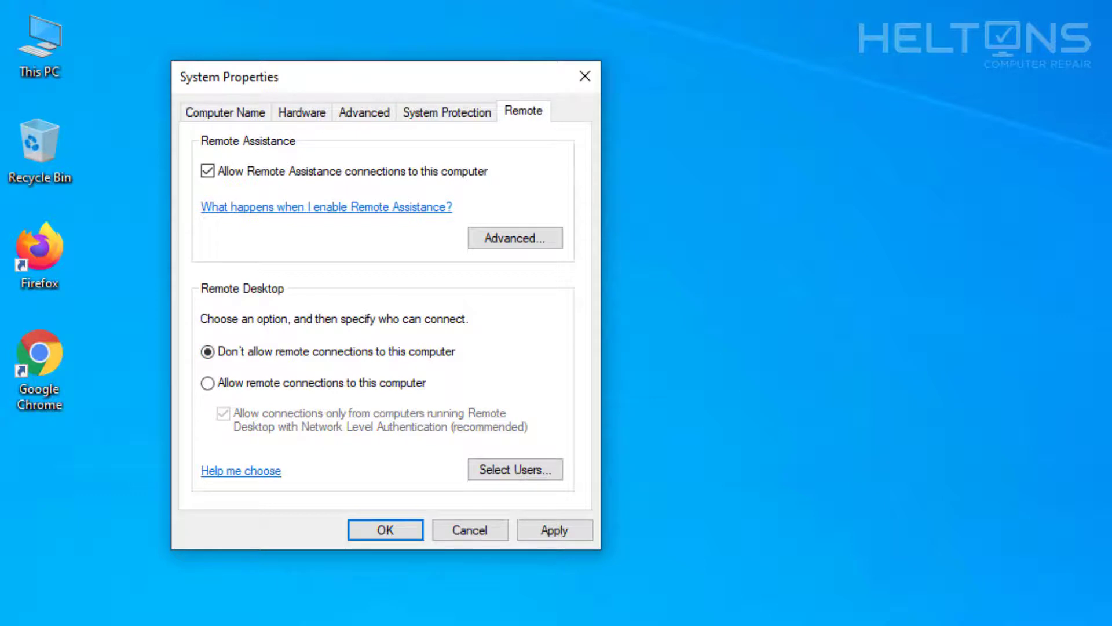
click(341, 389)
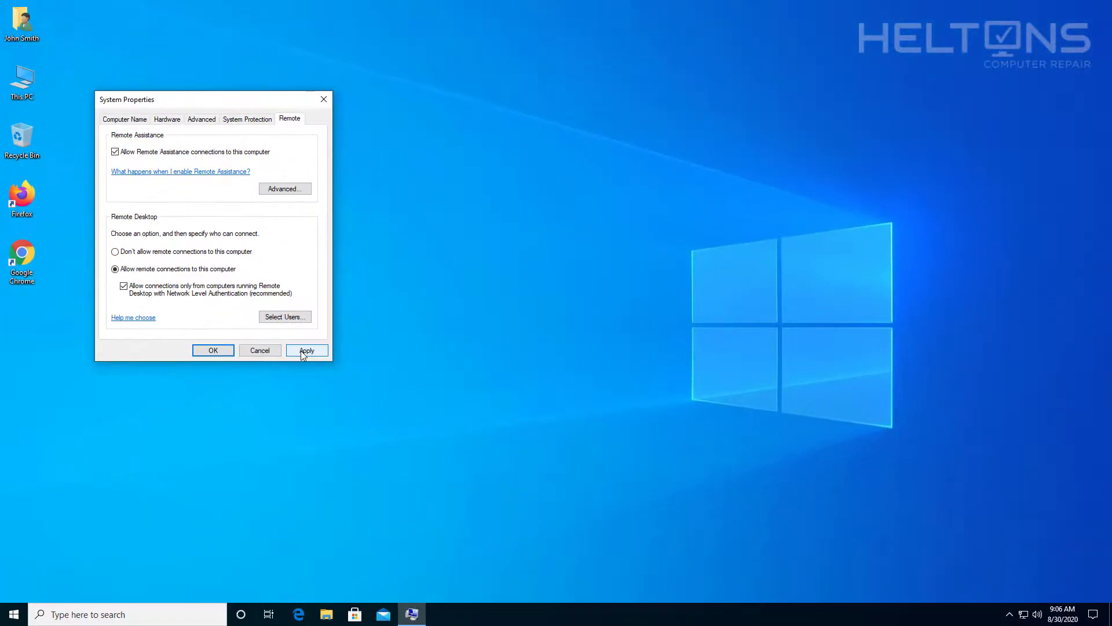
click(301, 350)
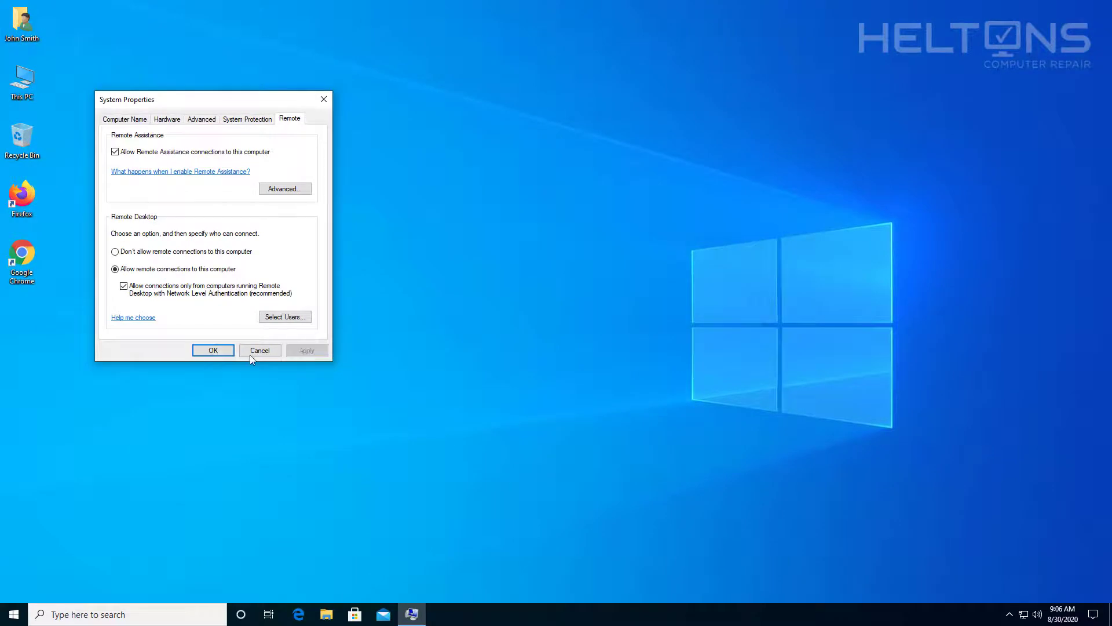
click(213, 350)
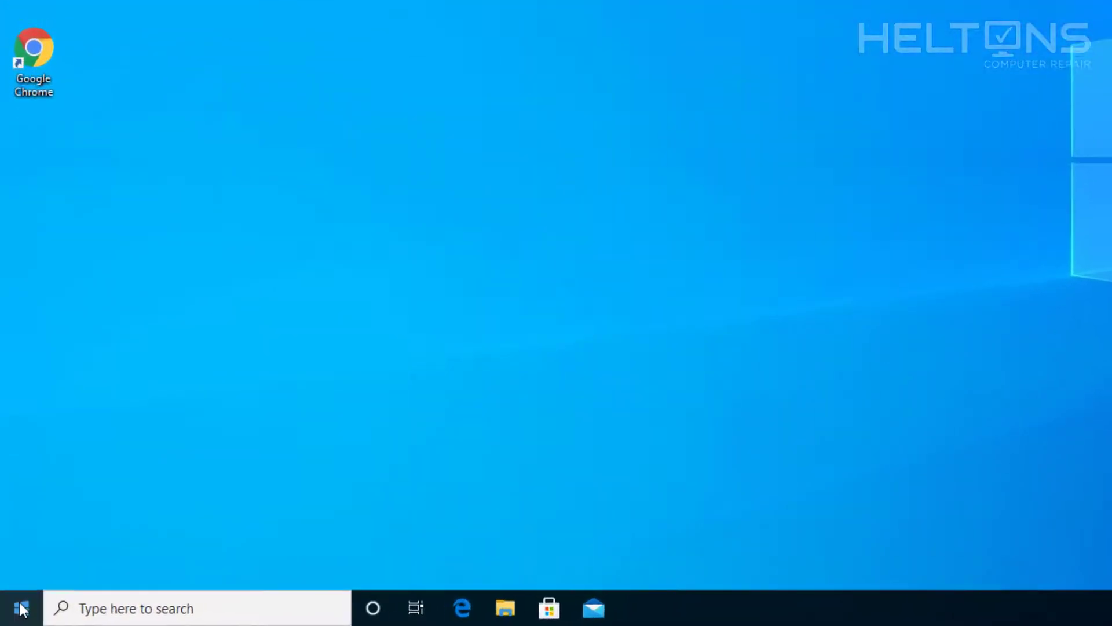
Step: Open Control Panel and switch it from category view to an icon view of all items
click(19, 615)
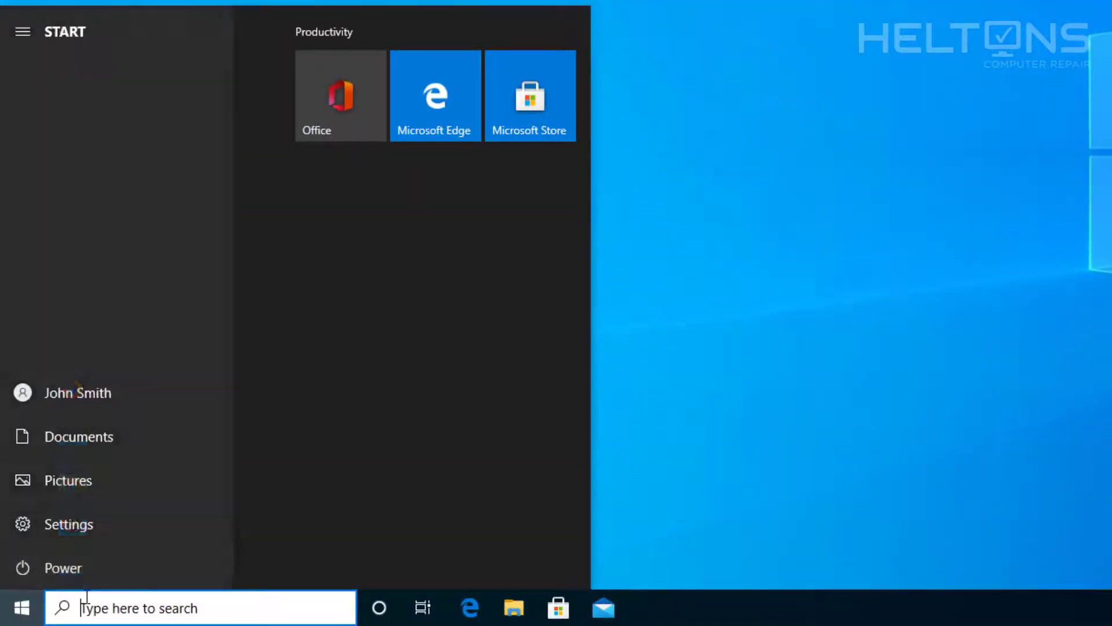
click(92, 615)
text(control)
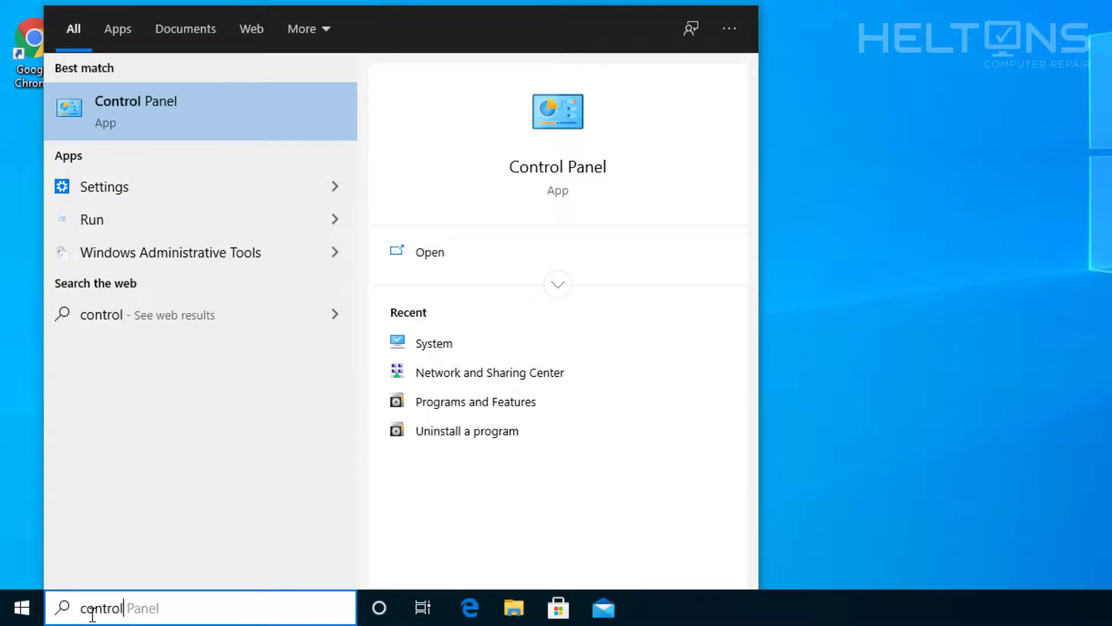
key(Return)
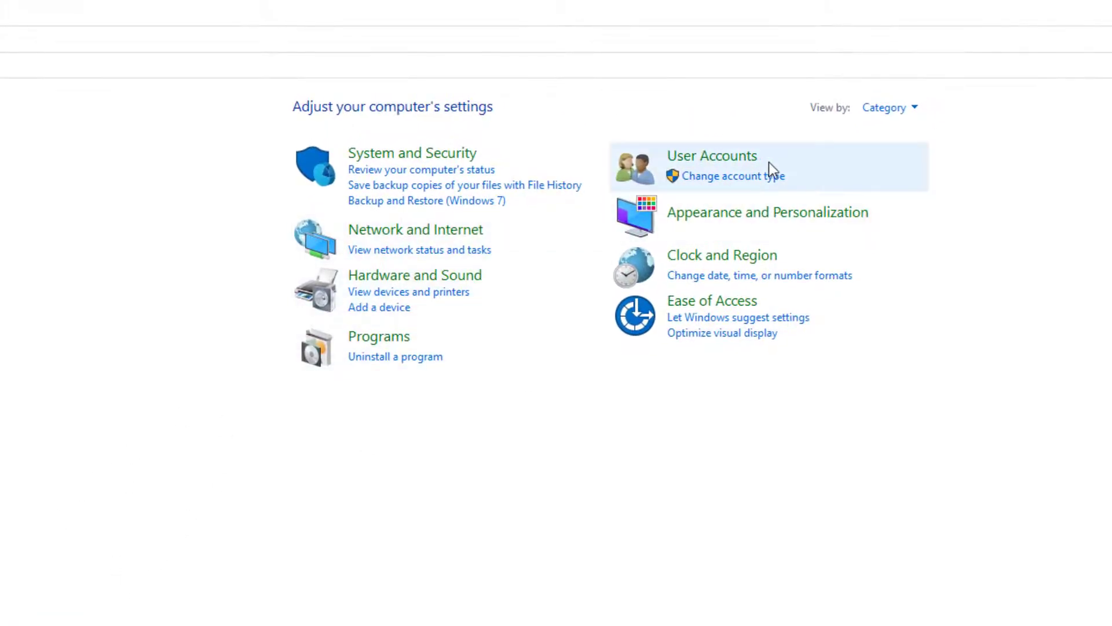
click(878, 114)
click(880, 152)
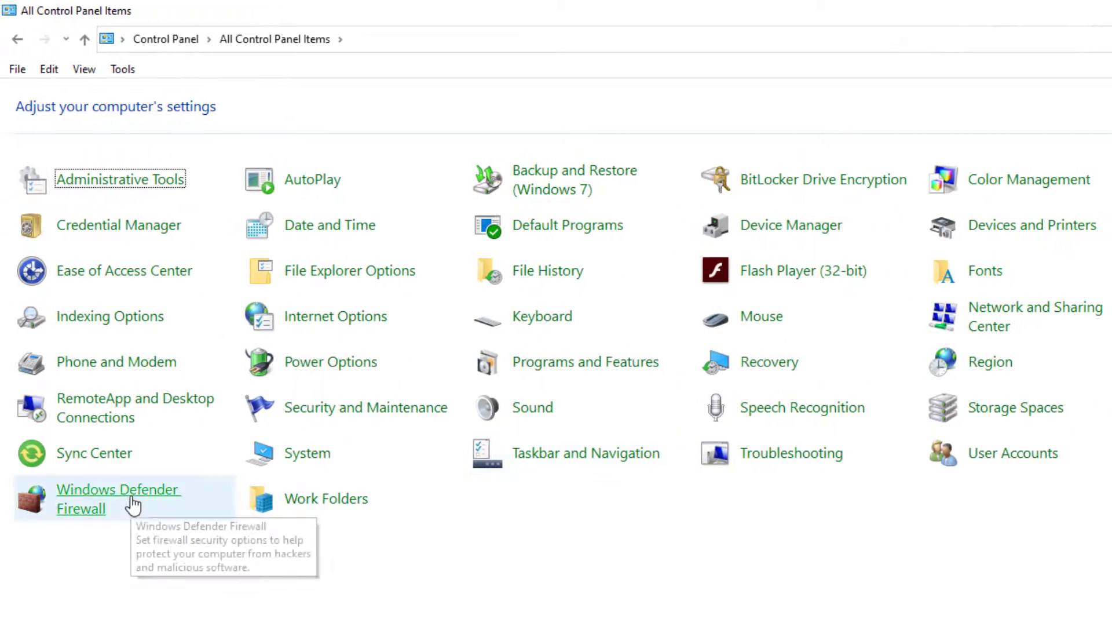
Step: Open the list of apps allowed through Windows Defender Firewall, make its settings editable, and browse further down its entries
click(132, 506)
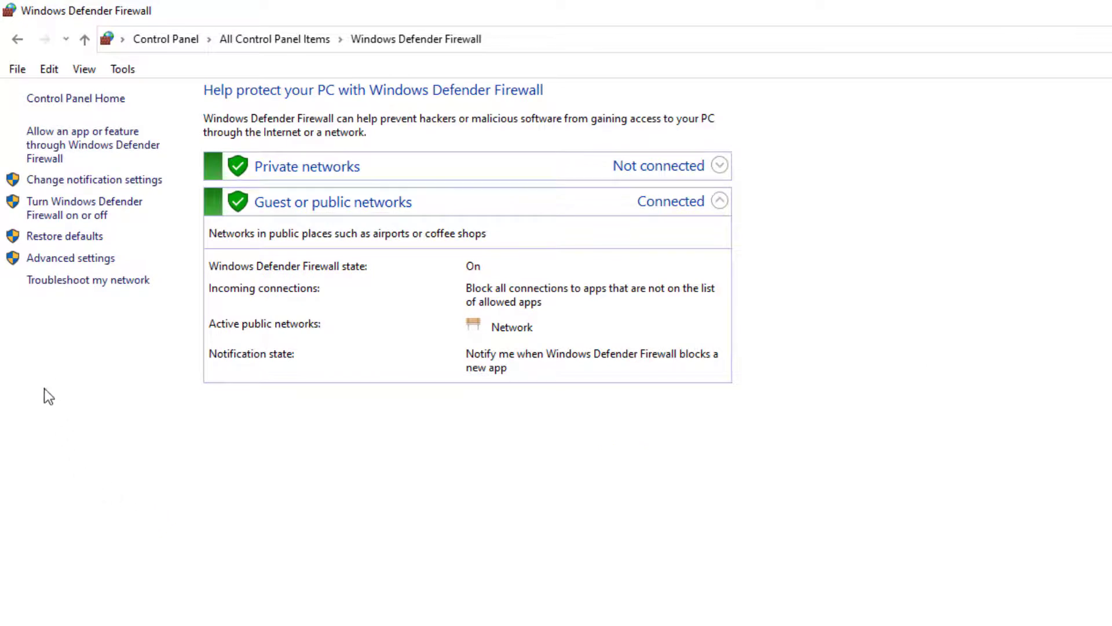
click(88, 152)
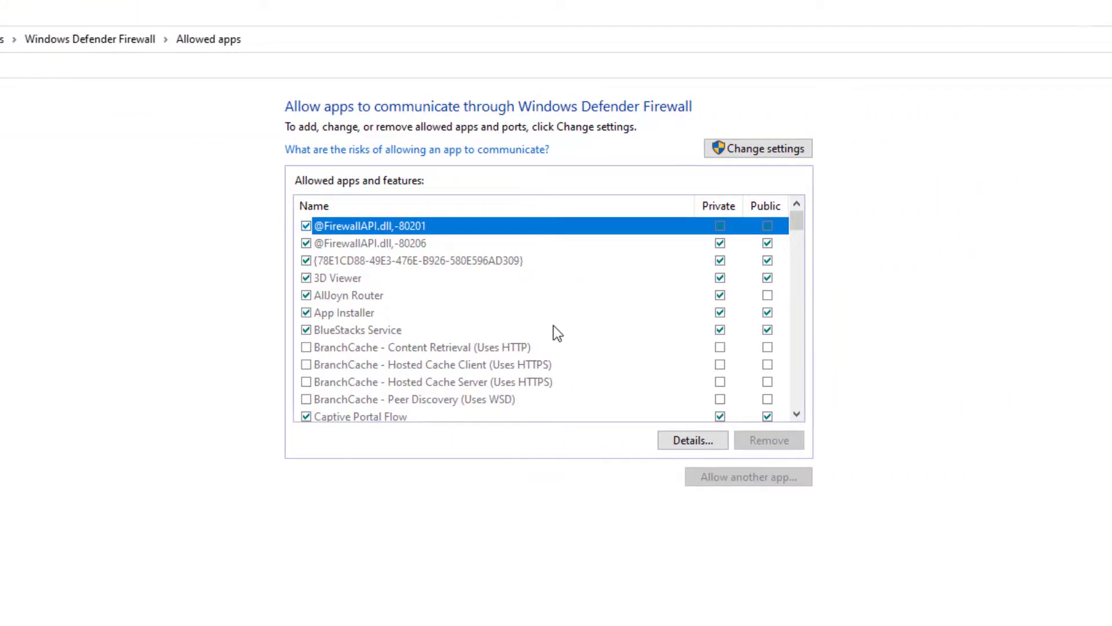
scroll(553, 328, down, 7)
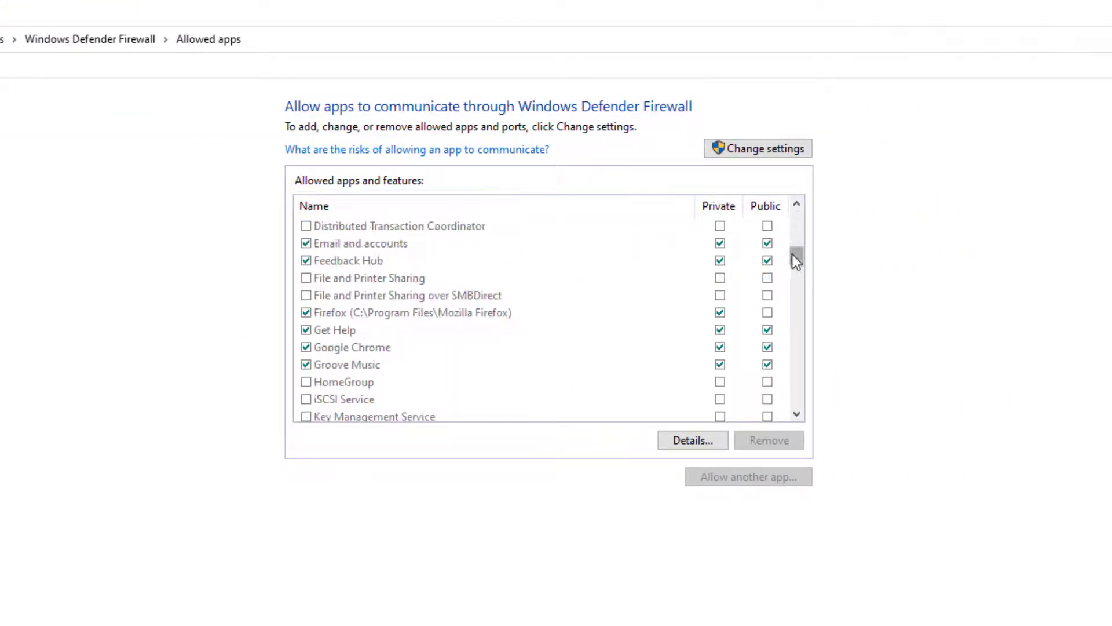
click(781, 151)
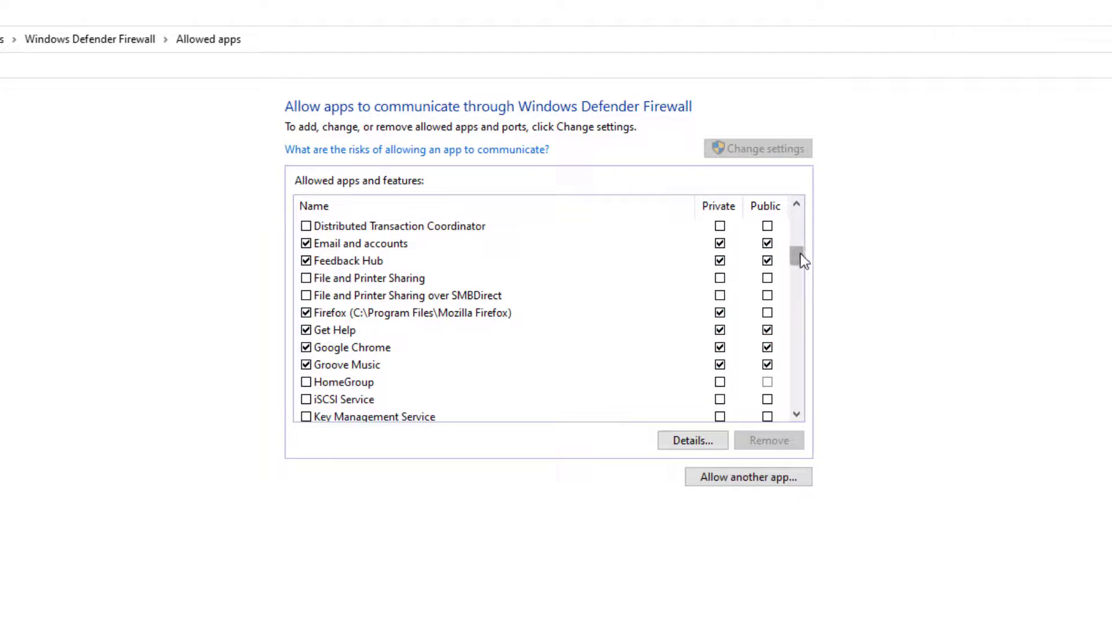
drag(803, 261, 795, 325)
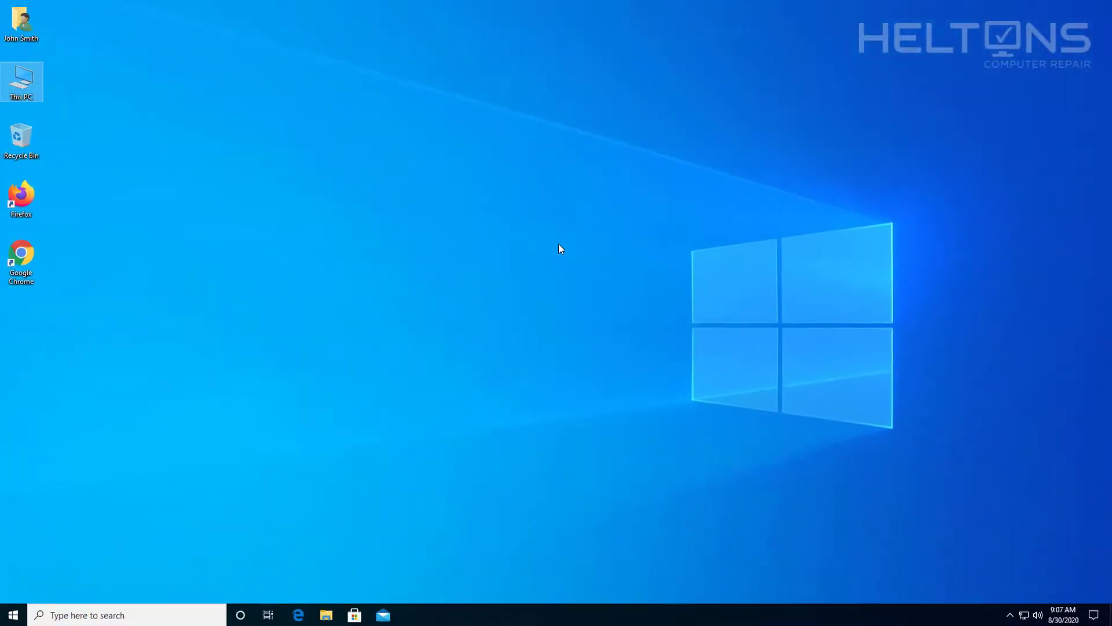
click(553, 290)
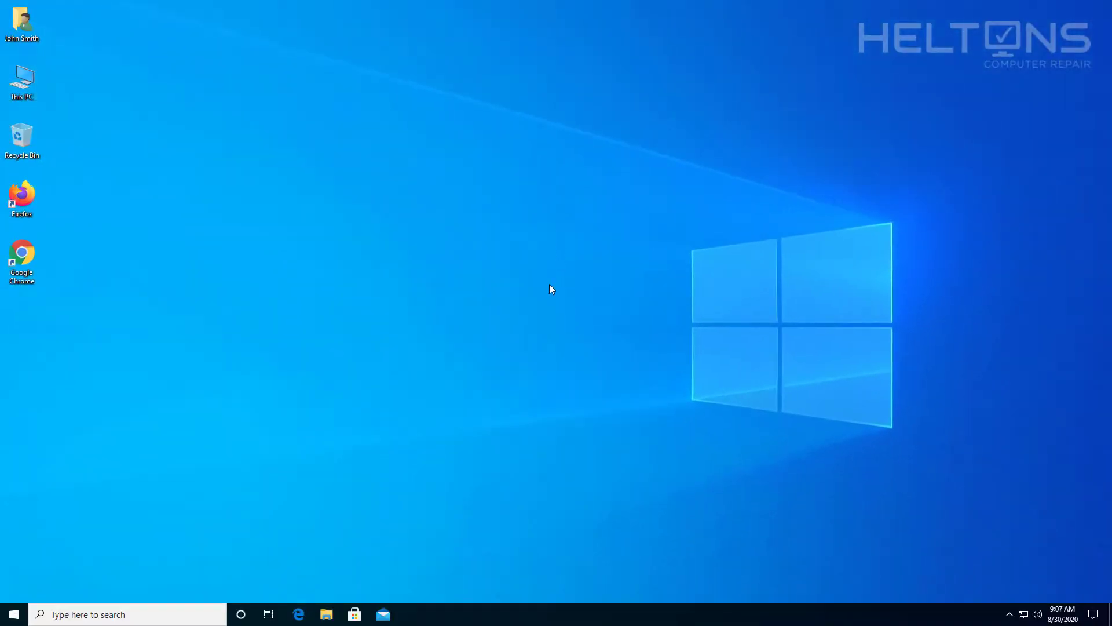